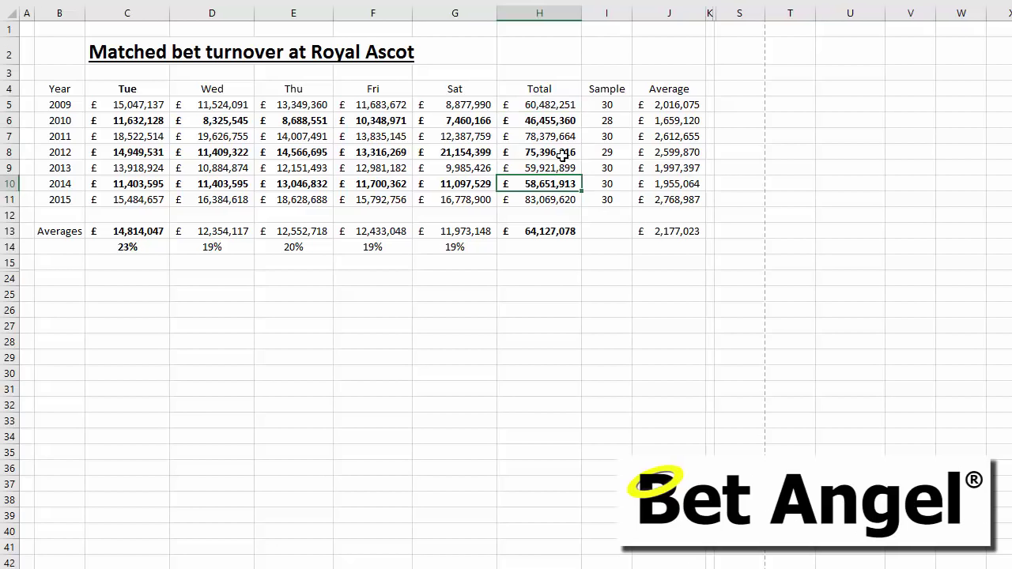
Step: Review the 2012 and 2013 turnover totals, the Tue to Sat headings and Tuesday's share of average turnover
click(563, 154)
click(562, 170)
click(562, 151)
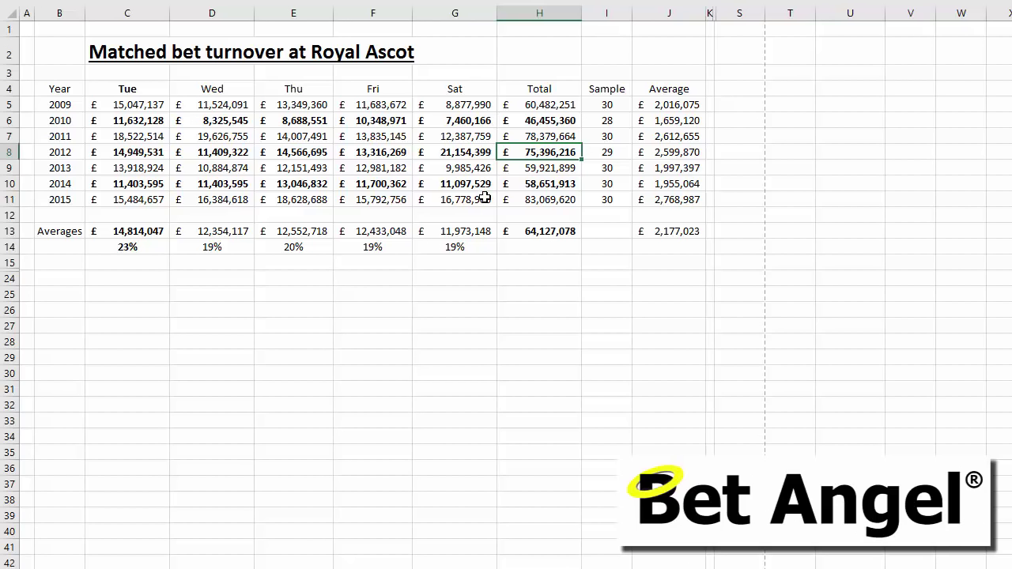
drag(133, 92, 422, 86)
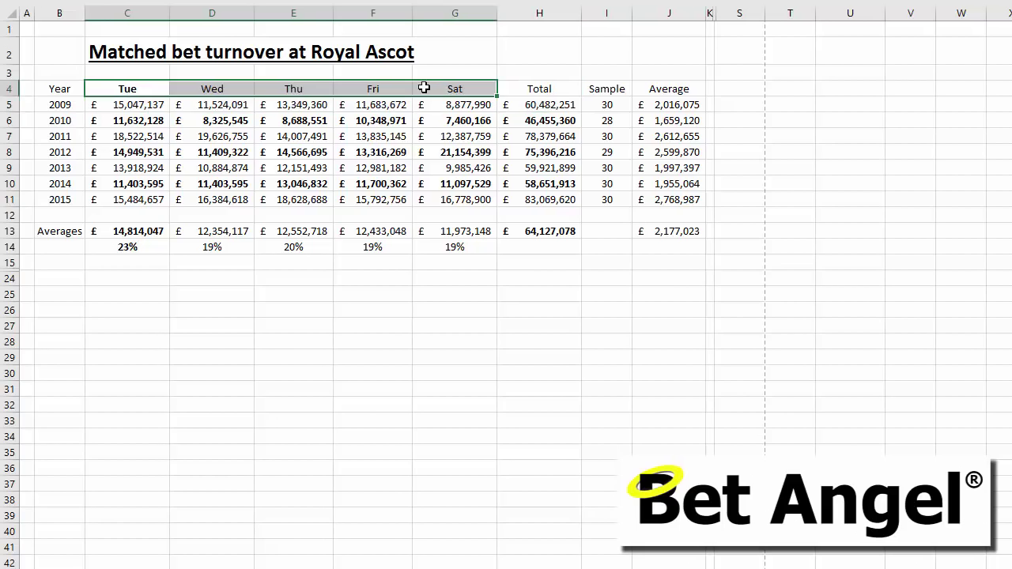
click(136, 244)
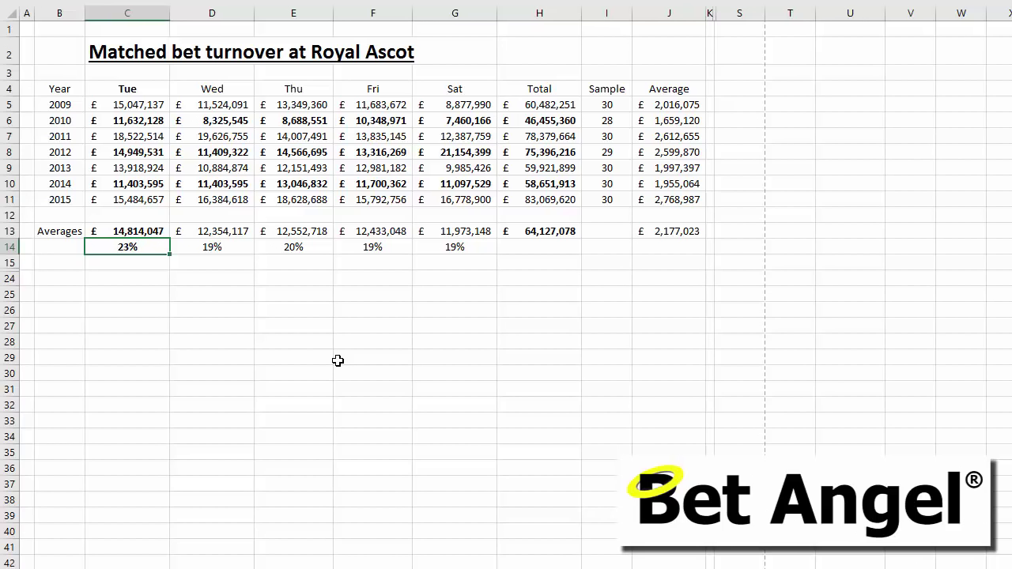
click(645, 326)
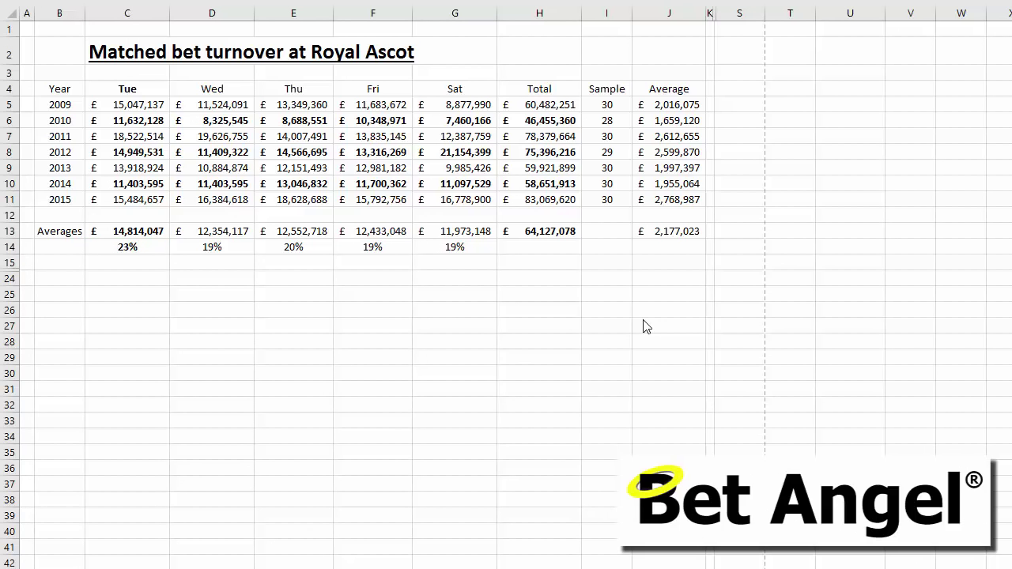
Step: Examine the bold Group races for 16 to 19 June in the Race column of the 2015 race sheet
key(ctrl+Page_Down)
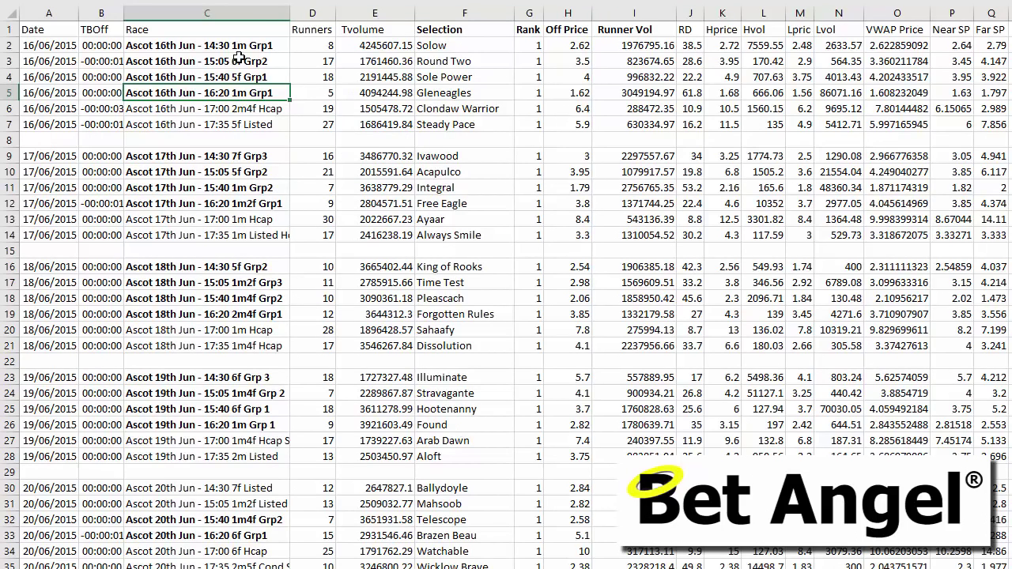
drag(241, 46, 239, 87)
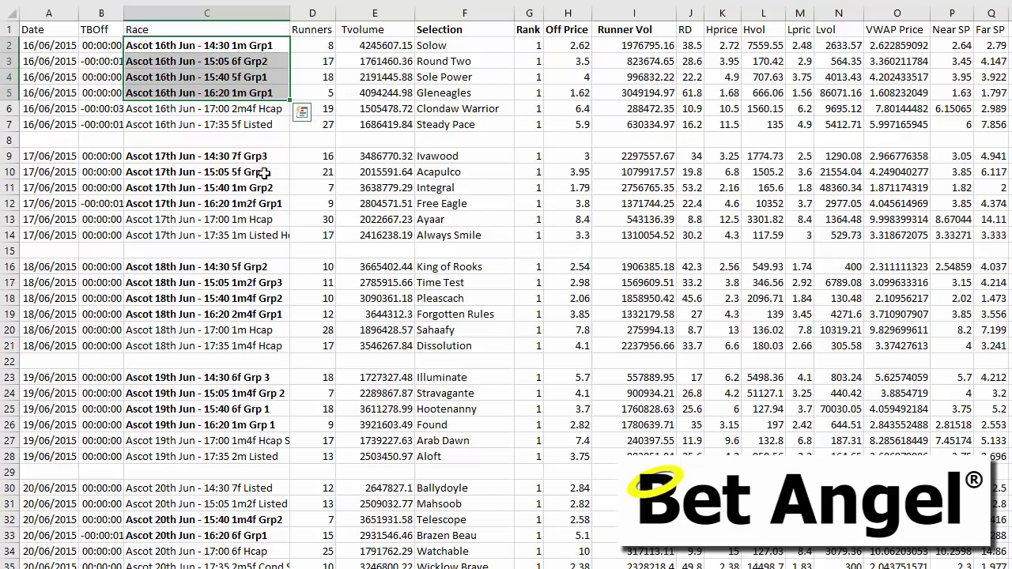
drag(267, 158, 270, 205)
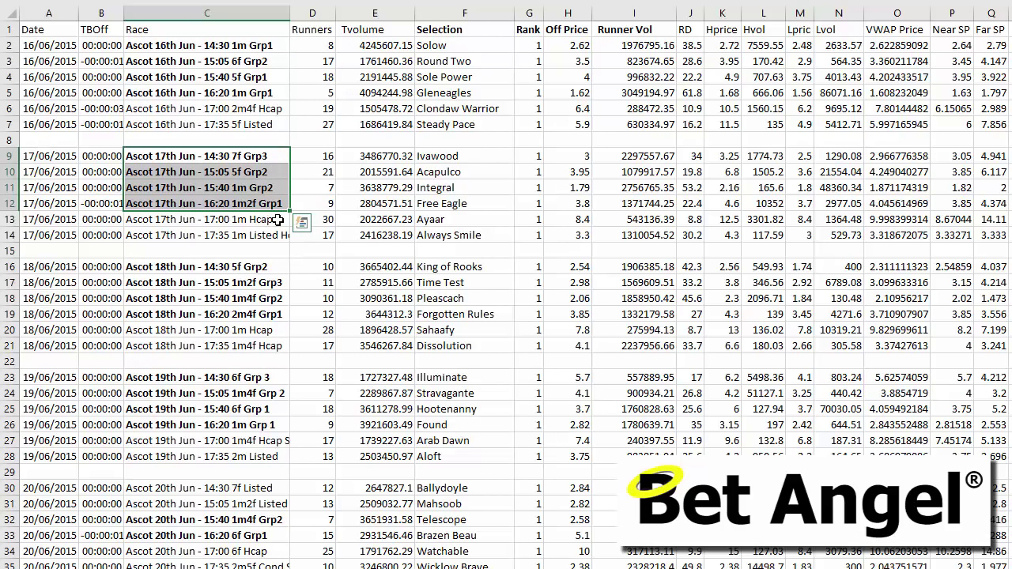
click(253, 314)
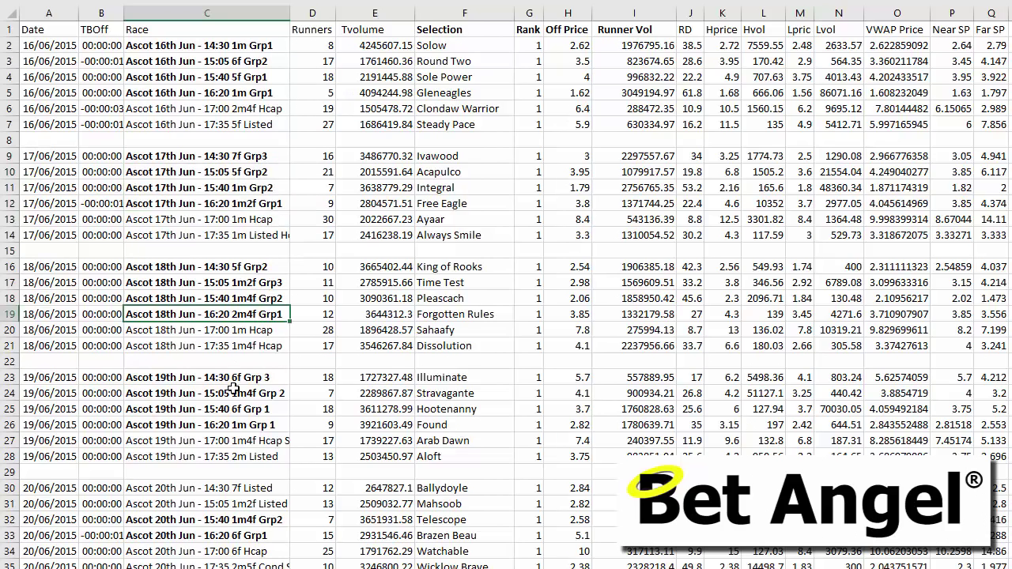
click(246, 423)
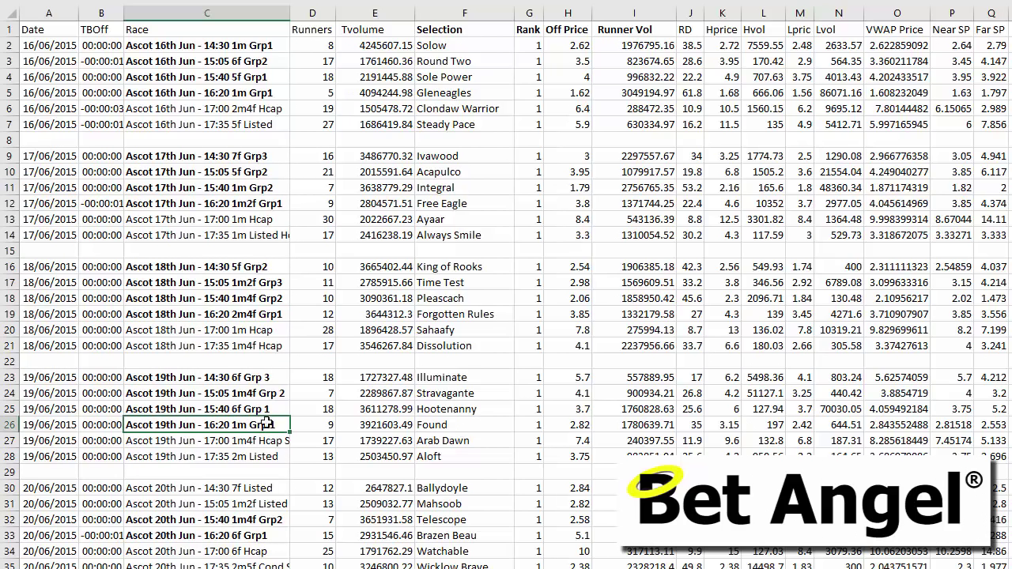
Step: On the 2014 race sheet, bold the four 17 June Group races in C2:C5
key(ctrl+Page_Up)
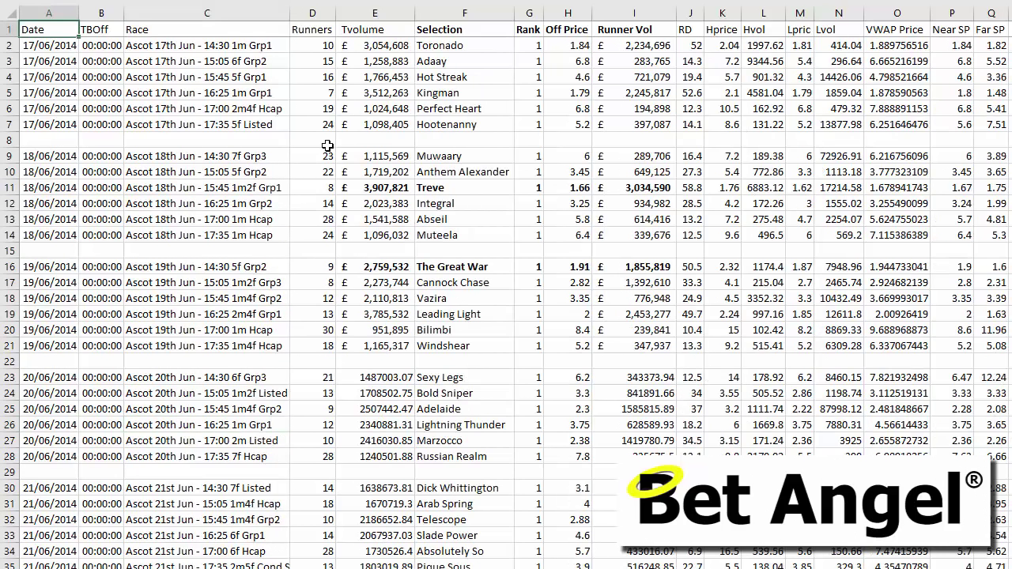
key(Right)
key(Down)
key(Right)
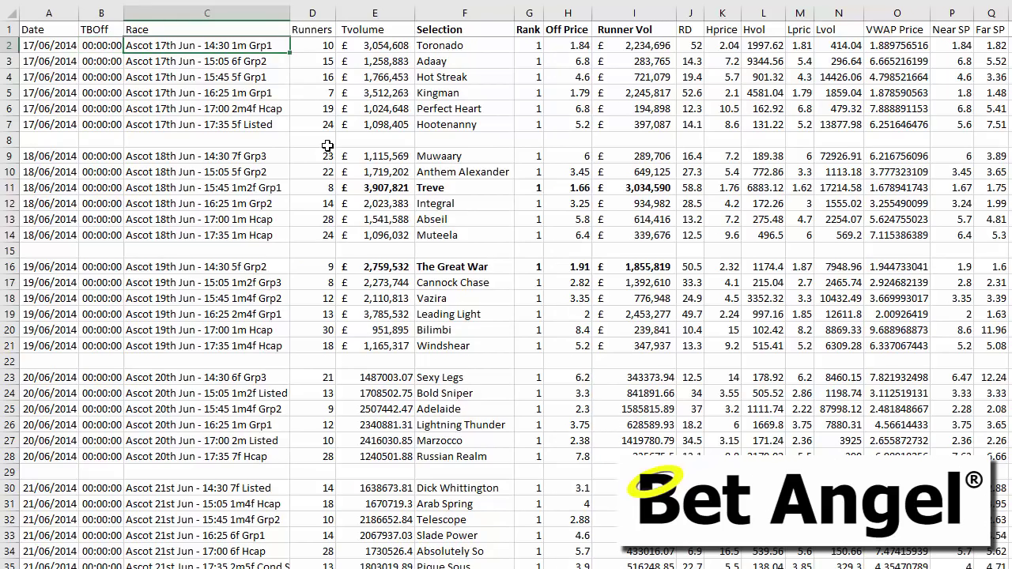
key(shift+Down)
key(shift+Down)
key(shift+Down)
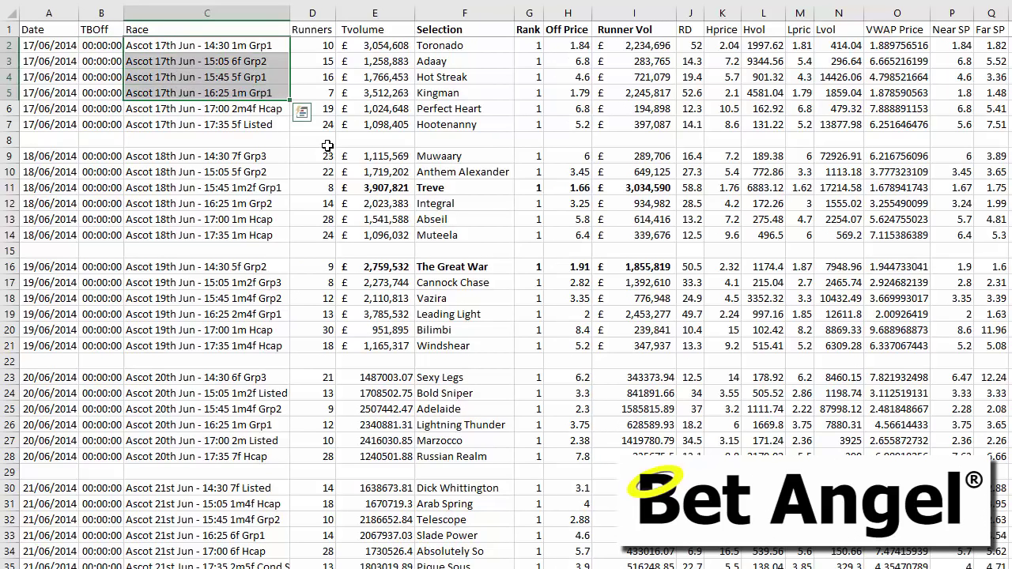
key(ctrl+b)
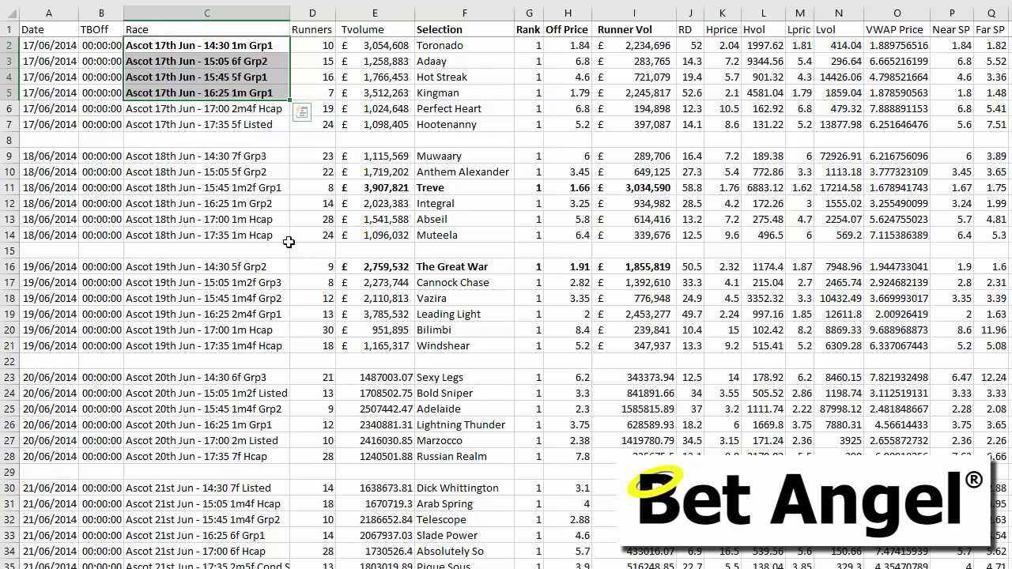
Step: Bold the Grp1 race names for 18, 19, 20 and 21 June 2014 in C11, C19, C26 and C33
click(245, 188)
key(ctrl+b)
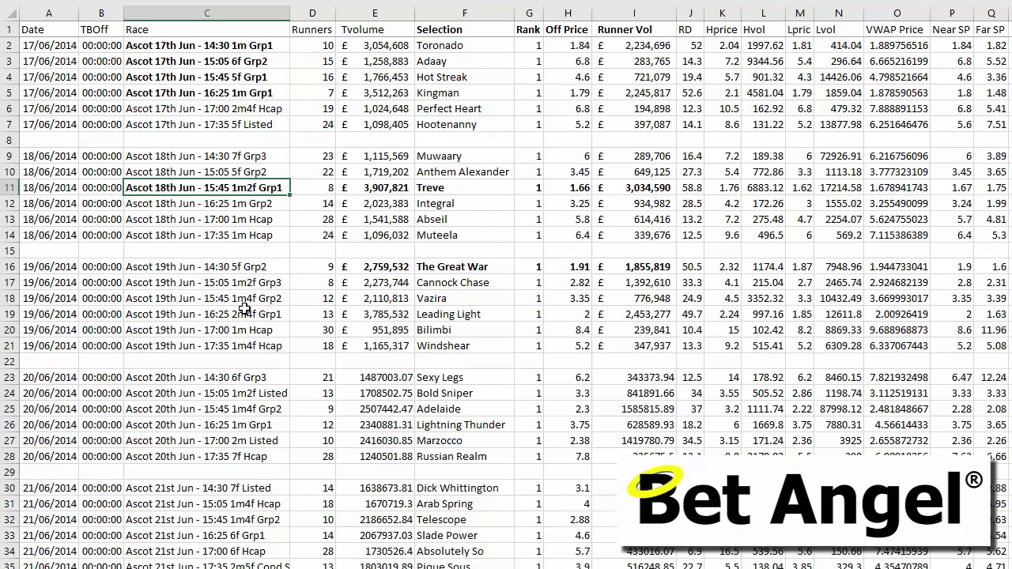
click(247, 312)
key(ctrl+b)
click(242, 422)
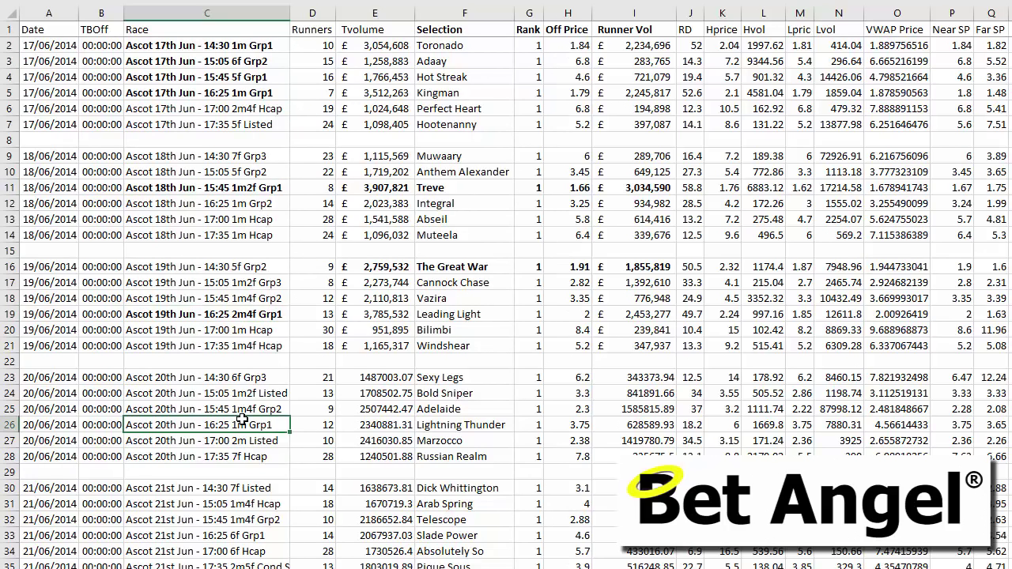
key(ctrl+b)
click(252, 523)
click(257, 537)
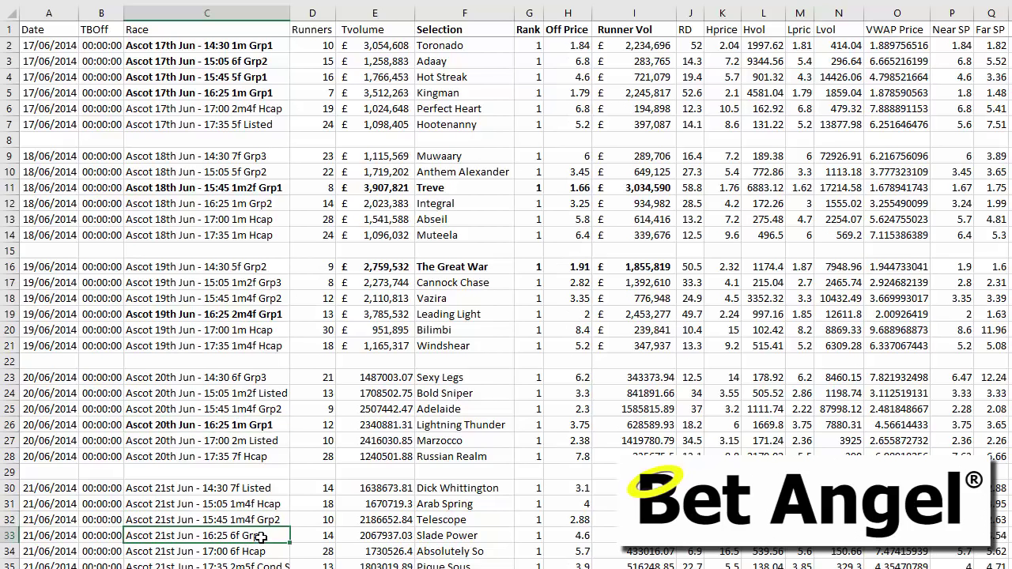
key(ctrl+b)
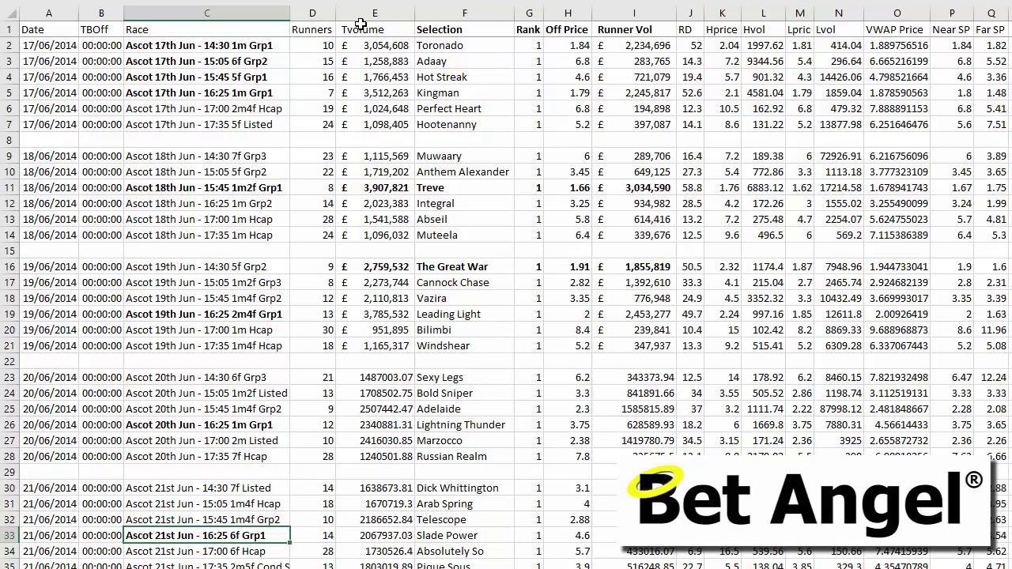
Step: Compare the 2014 Tvolume figures for the Treve race with those of the first three 19 June races
click(401, 269)
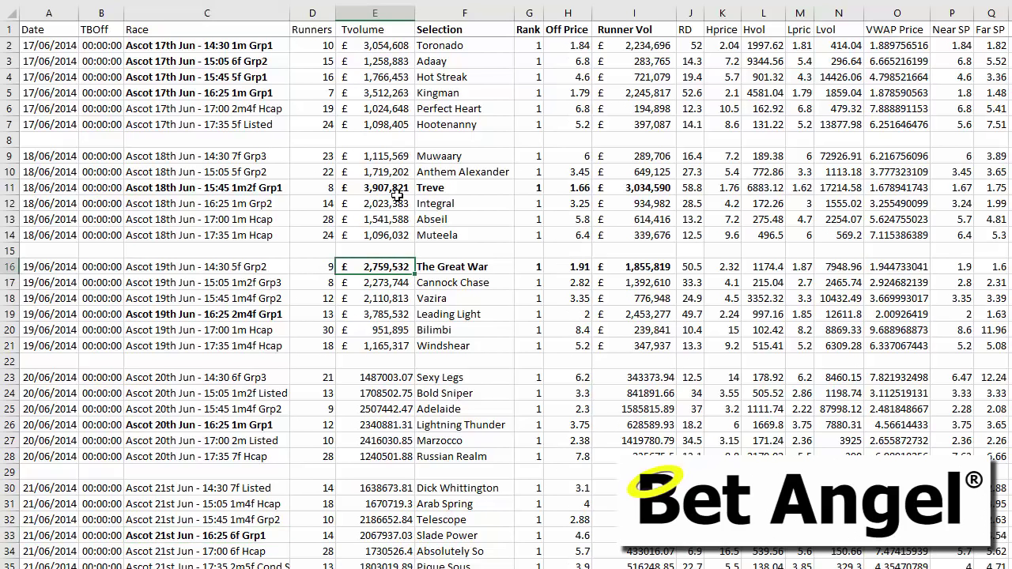
click(394, 190)
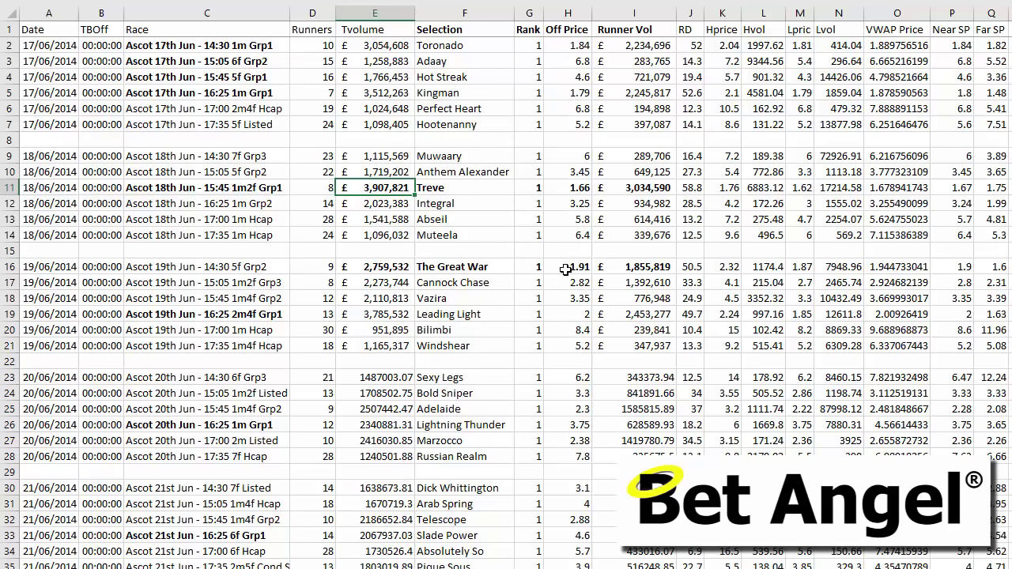
drag(564, 269, 563, 299)
click(395, 269)
shift+click(394, 298)
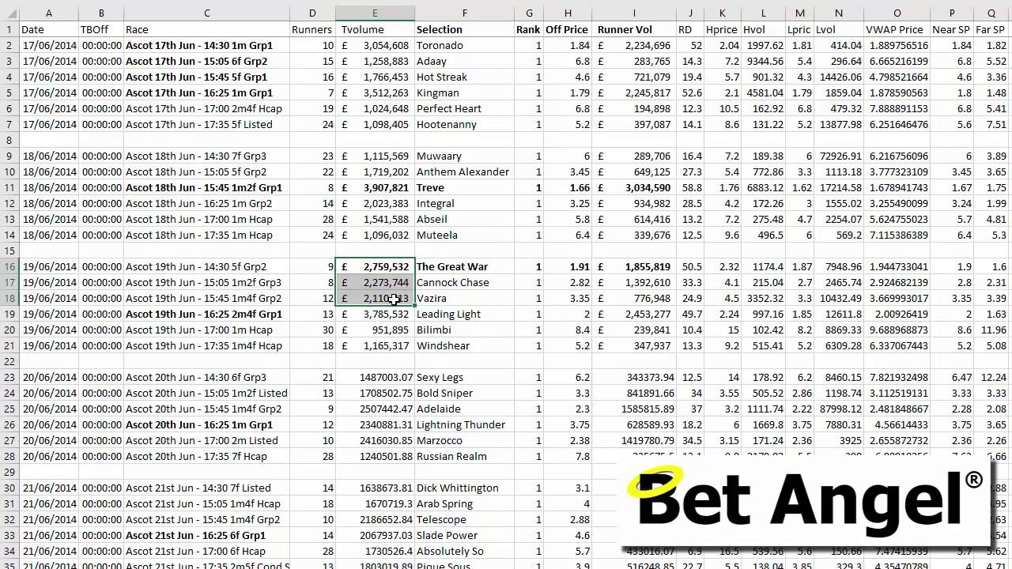
click(388, 269)
Step: On the 2015 race sheet, format the whole Tvolume column as pounds without decimals
key(ctrl+Page_Down)
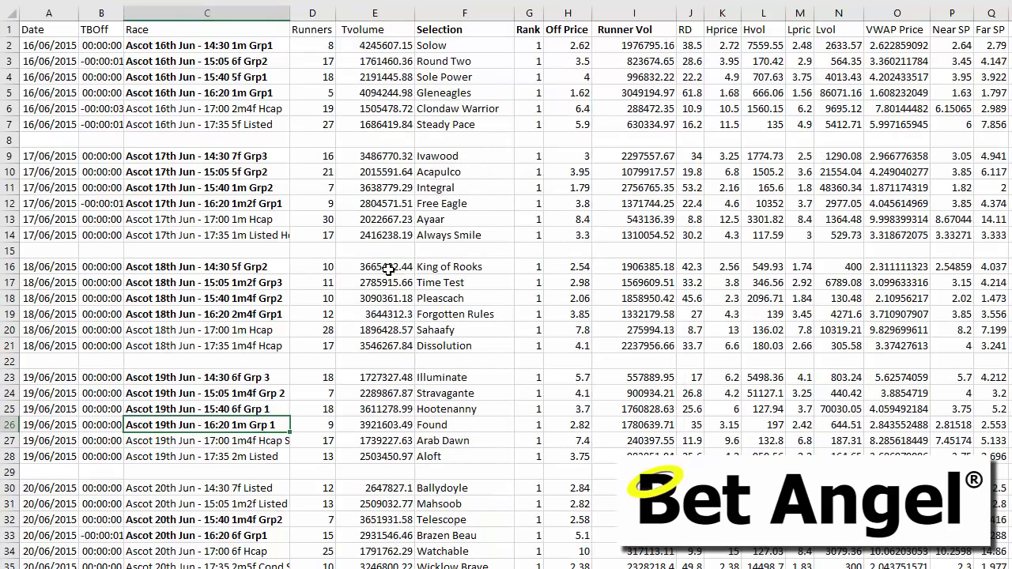
click(377, 14)
key(ctrl+shift+4)
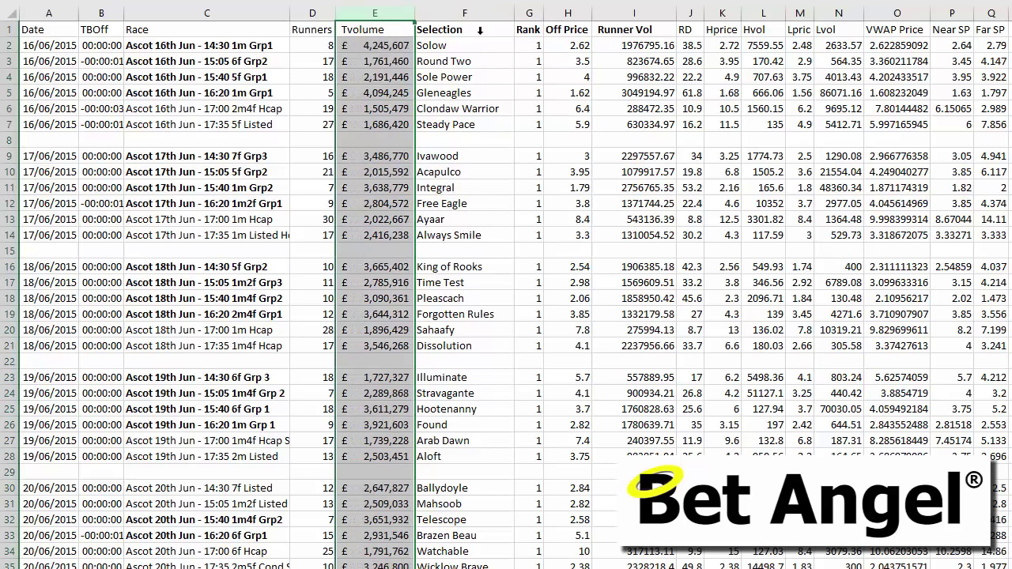
click(424, 115)
Step: Bold the Tvolume figures of the Solow, Gleneagles and Integral races in E2, E5 and E11
click(384, 50)
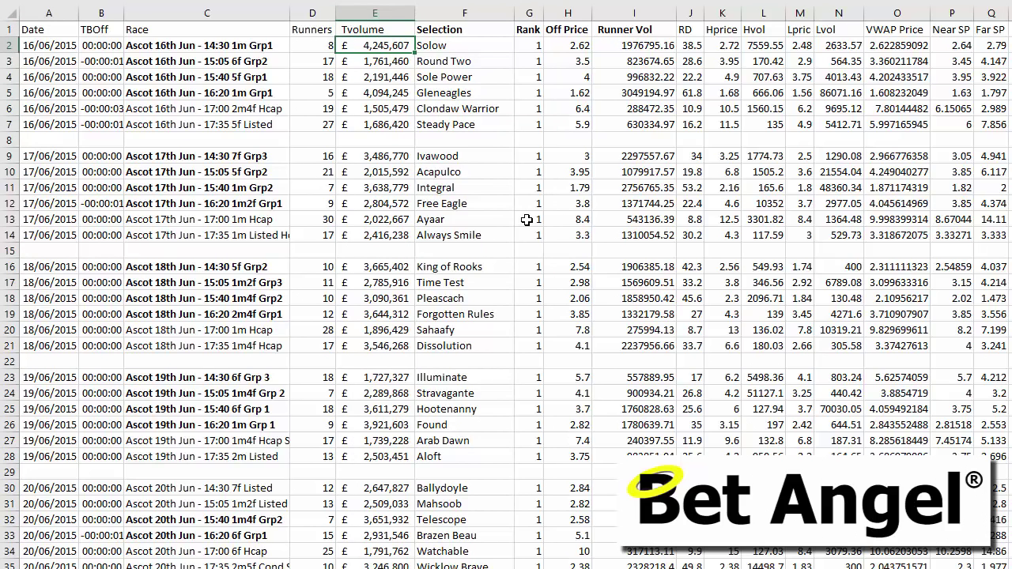
key(ctrl+b)
click(377, 95)
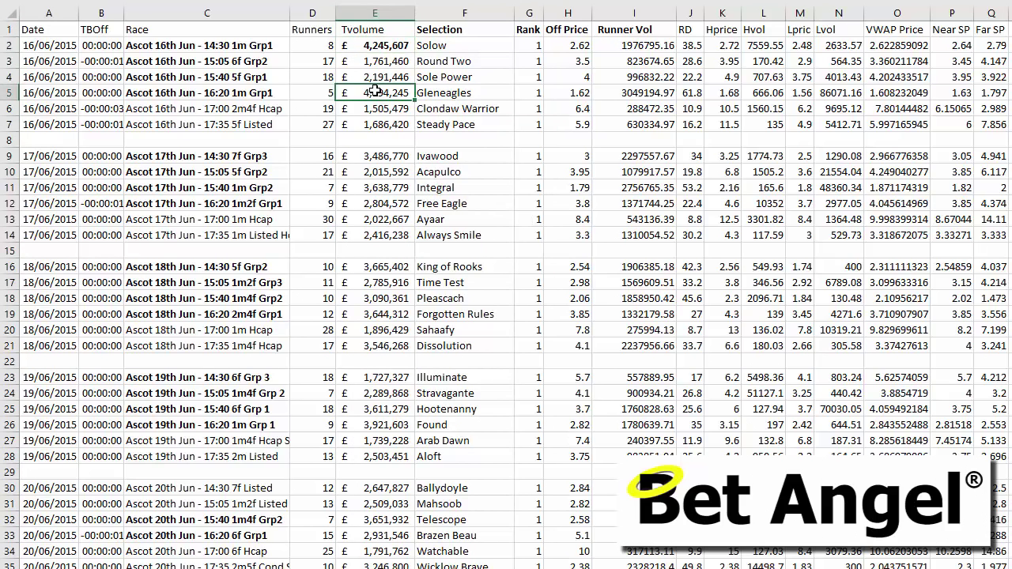
key(ctrl+b)
click(385, 188)
key(ctrl+b)
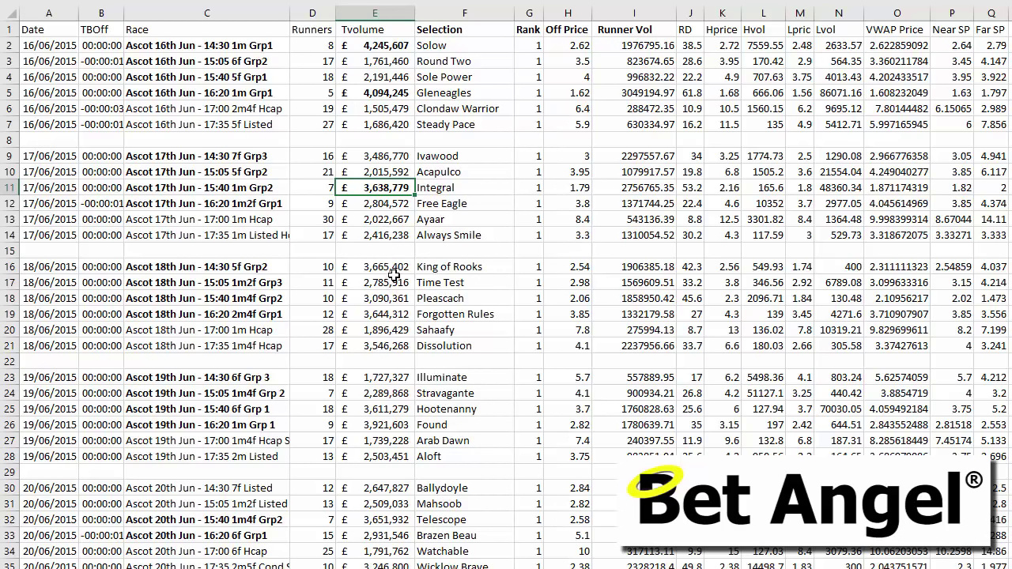
Step: Bold the Tvolume figures of the first four 18 June 2015 races in E16:E19 and return to the turnover summary sheet
drag(386, 273, 390, 297)
key(ctrl+b)
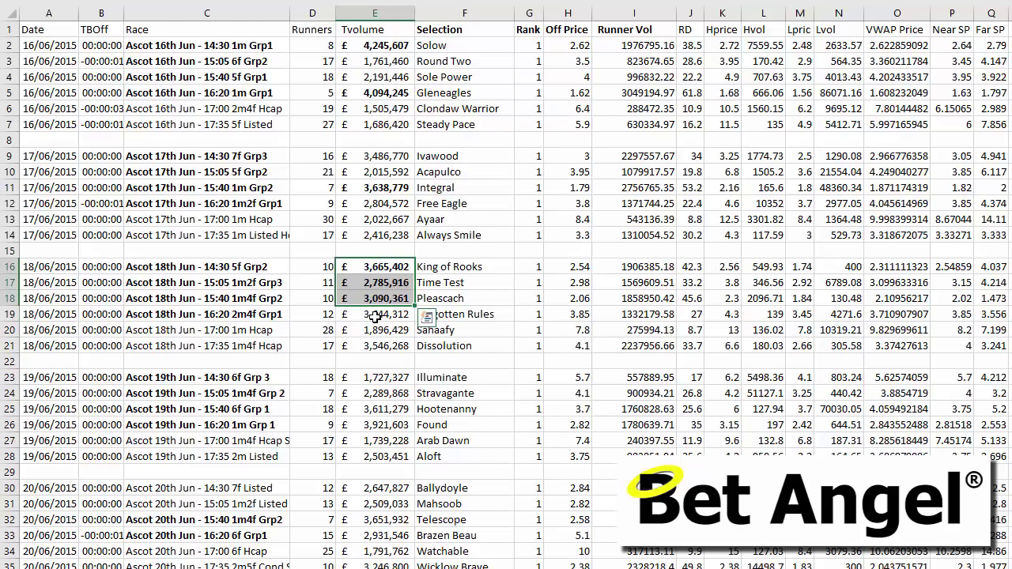
click(351, 313)
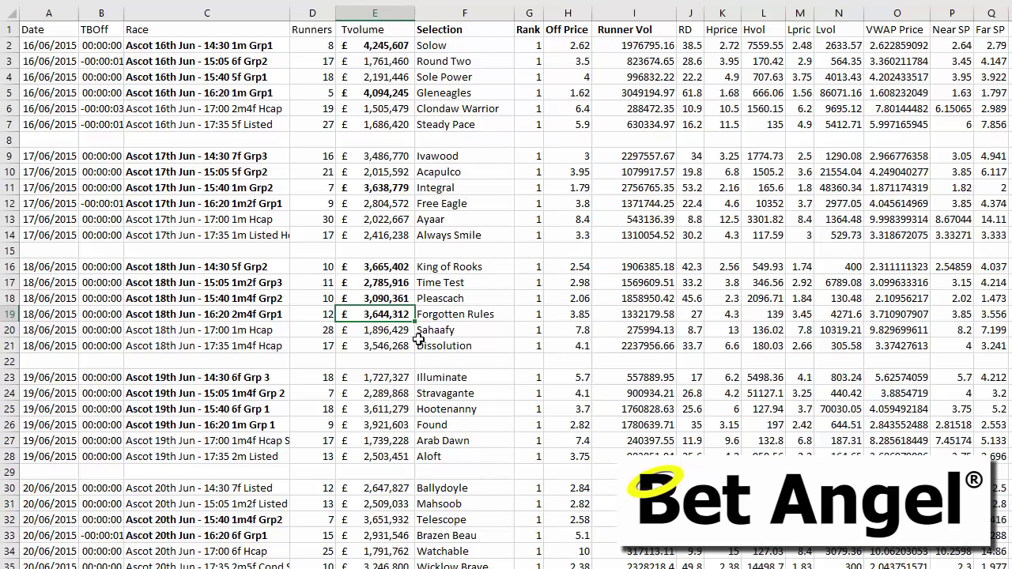
key(ctrl+Page_Up)
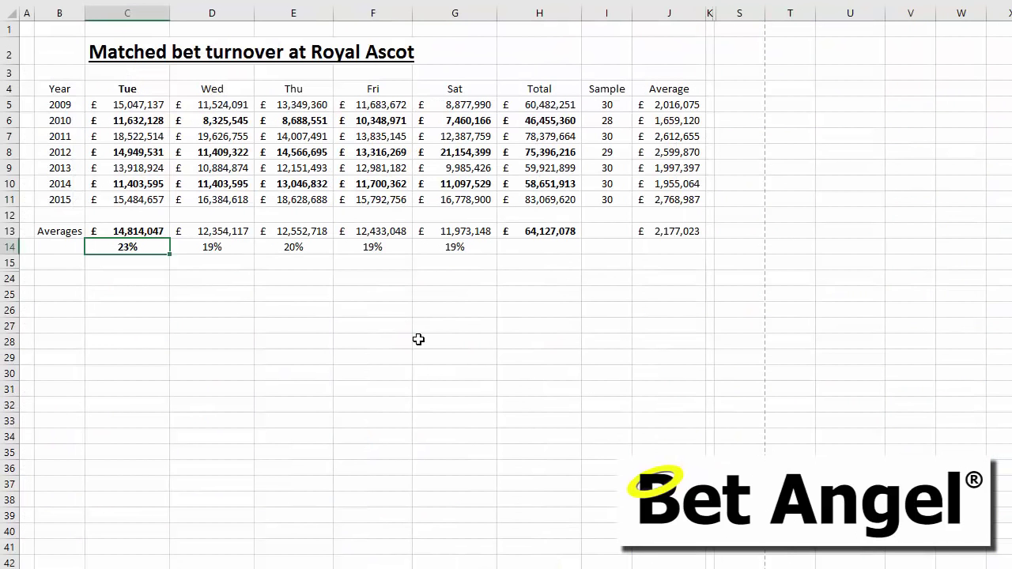